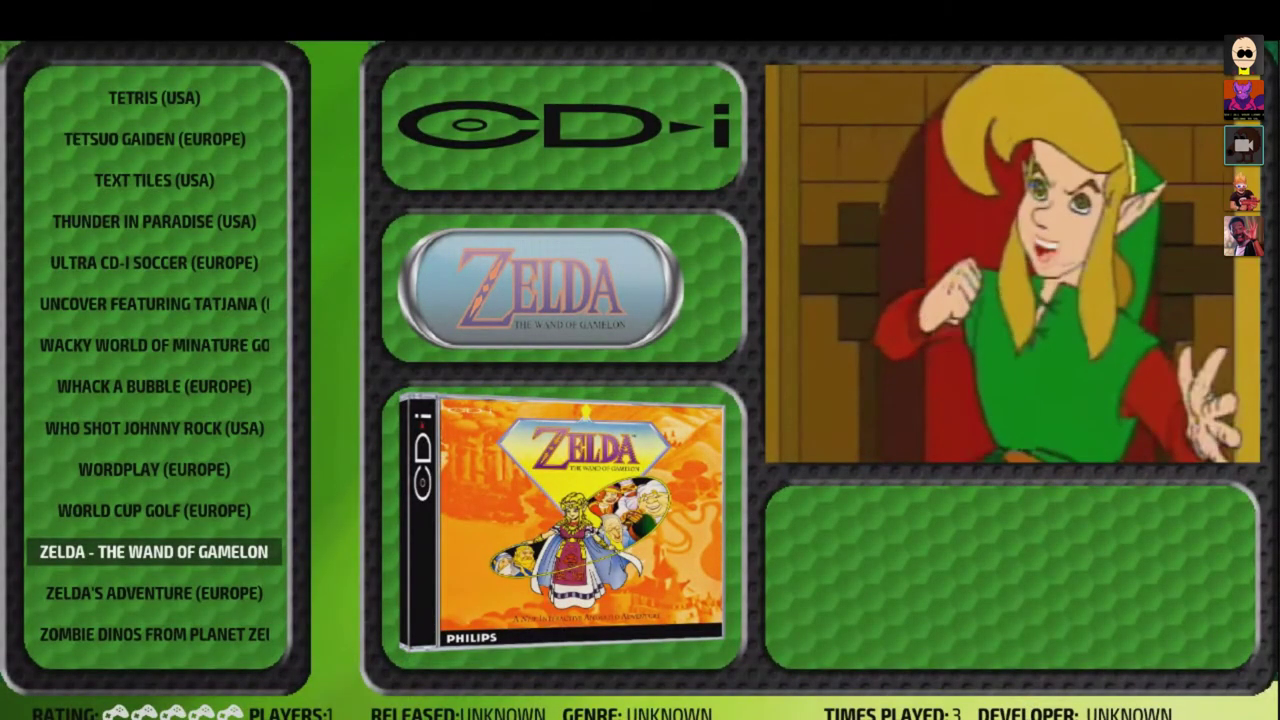
Scroll up the CD-i list past Tetris and Pac-Panic to Micro Machines (Europe) and launch it.
key(Up)
key(Up)
key(Up)
key(Up)
key(Up)
key(Up)
key(Up)
key(Up)
key(Up)
key(Up)
key(Up)
key(Up)
key(Up)
key(Up)
key(Up)
key(Up)
key(Up)
key(Up)
key(Up)
key(Up)
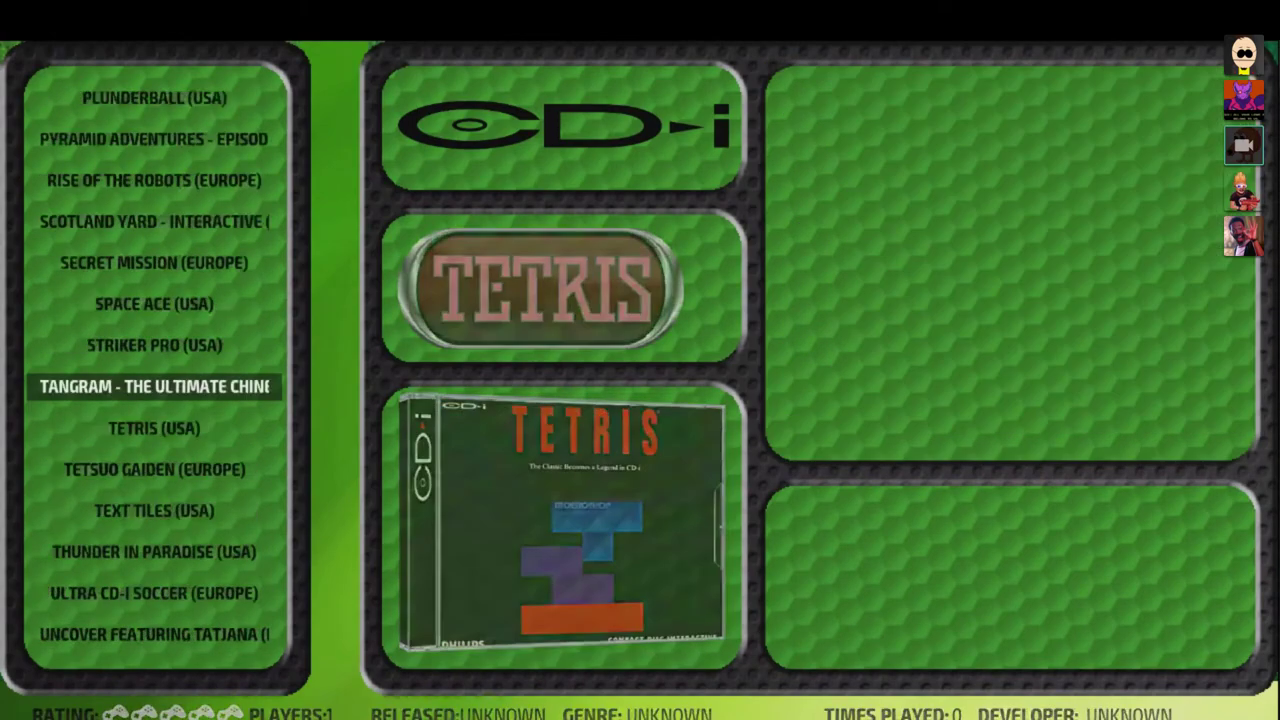
key(Up)
key(Up)
key(Up)
key(Up)
key(Up)
key(Up)
key(Up)
key(Up)
key(Up)
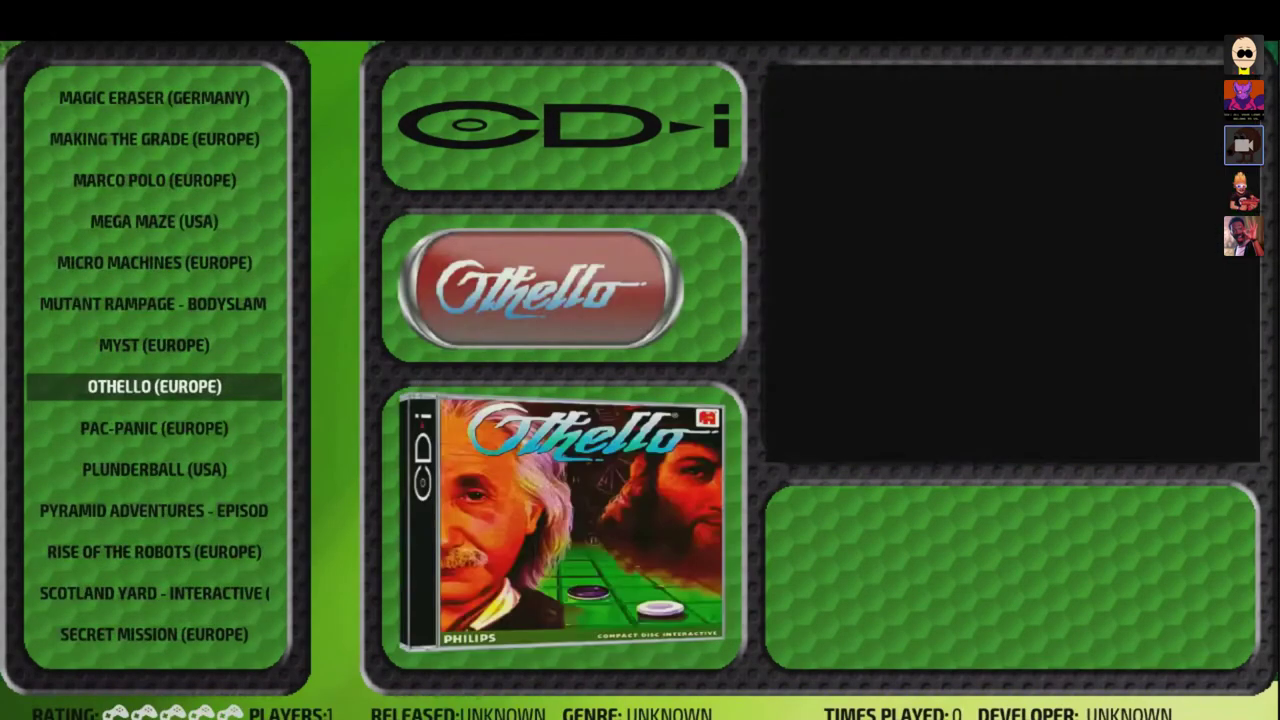
key(Up)
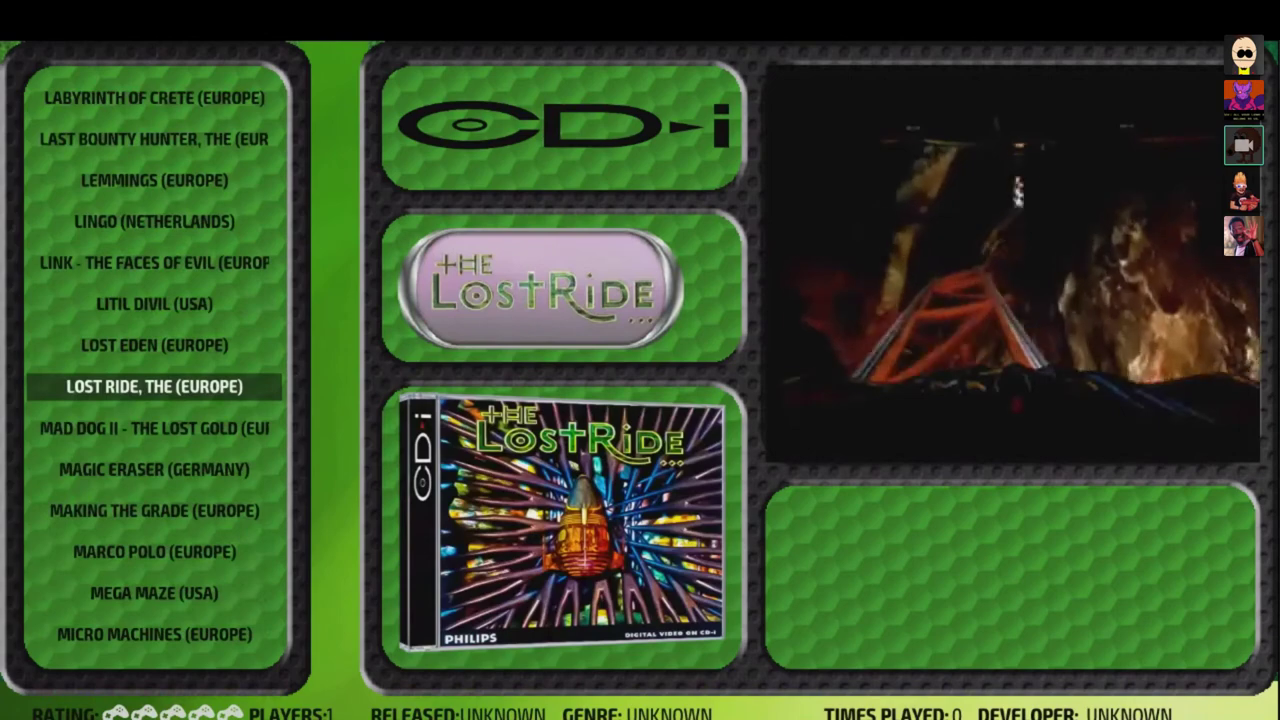
key(Down)
key(Down)
key(Down)
key(Down)
key(Down)
key(Down)
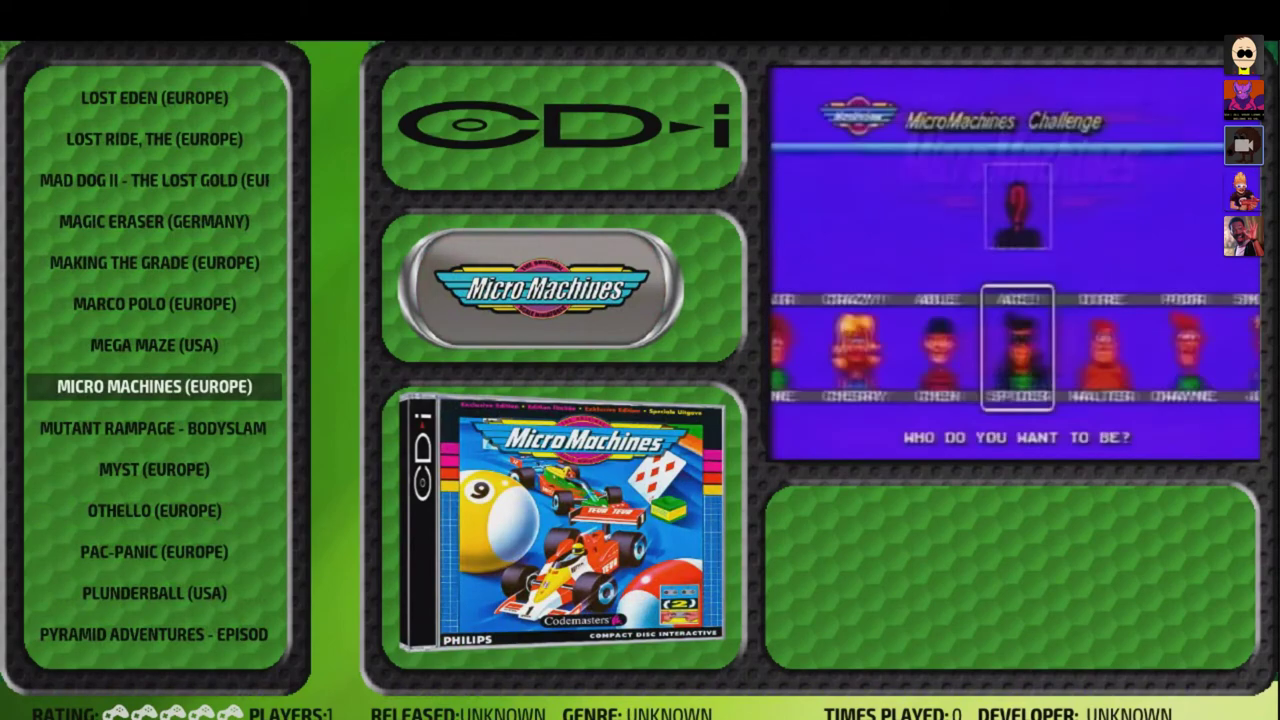
key(Return)
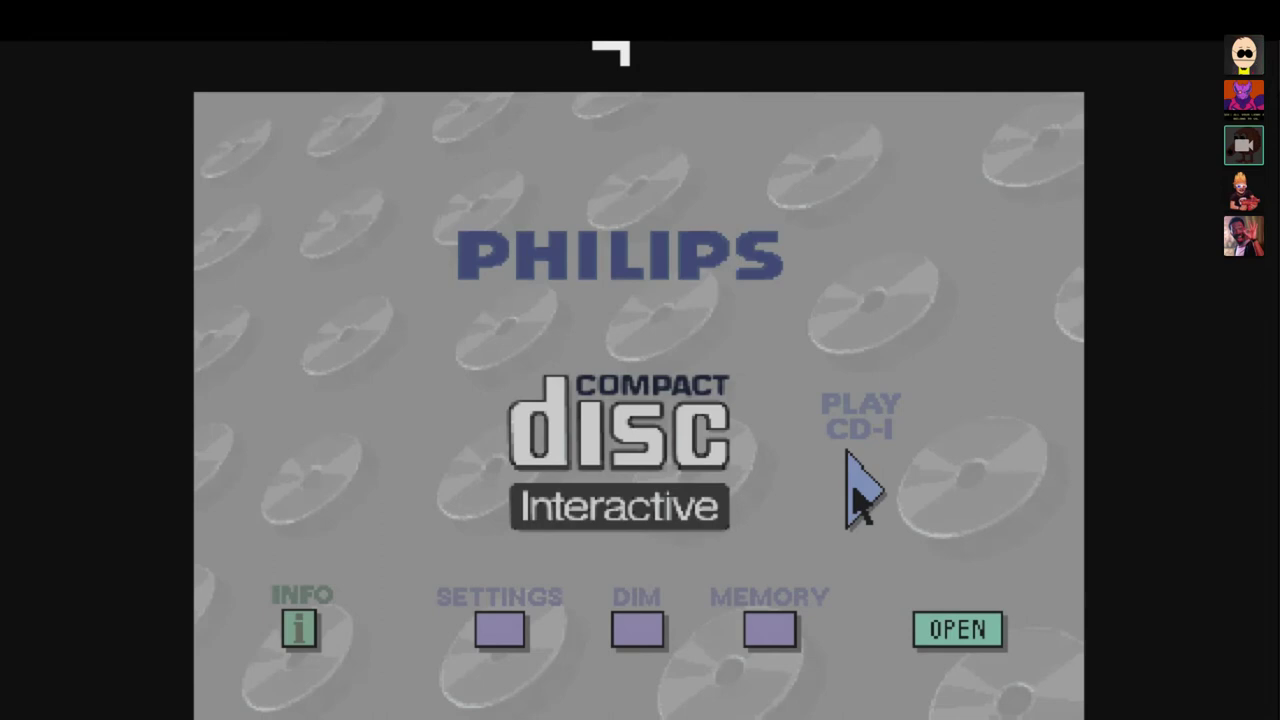
Start the loaded disc with PLAY CD-I and skip past the Powerboats title screen.
click(849, 455)
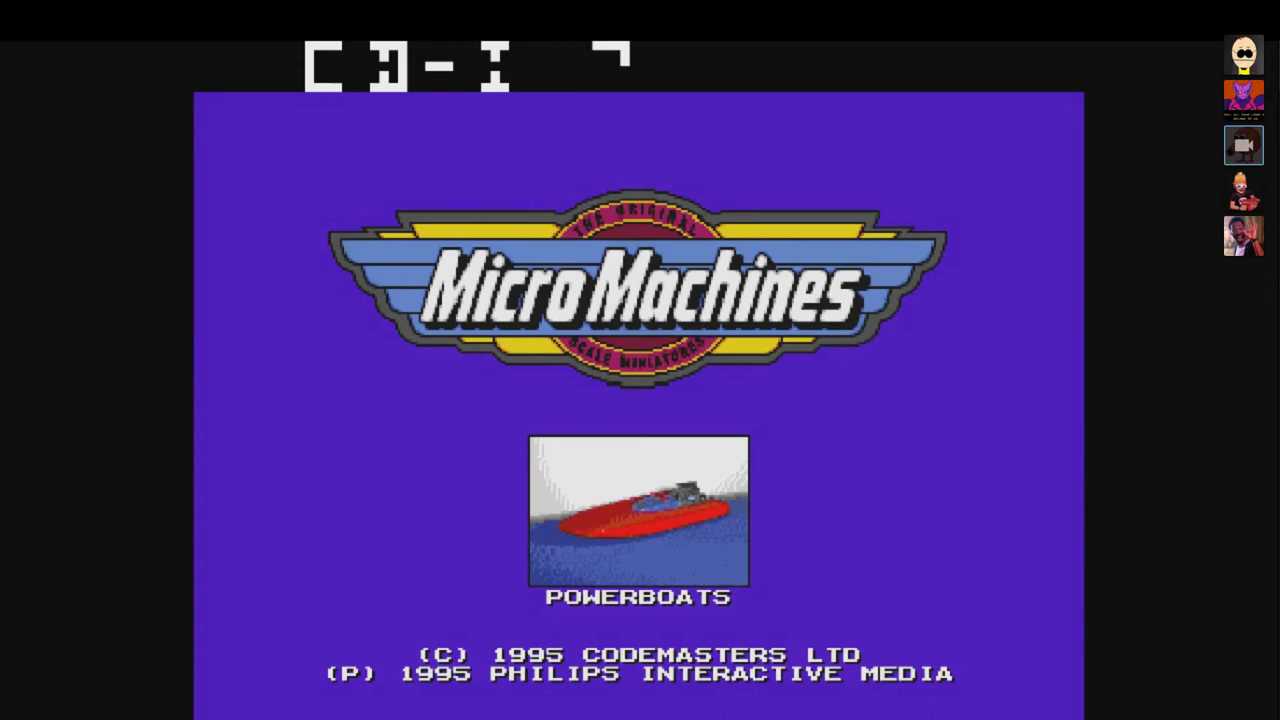
key(Return)
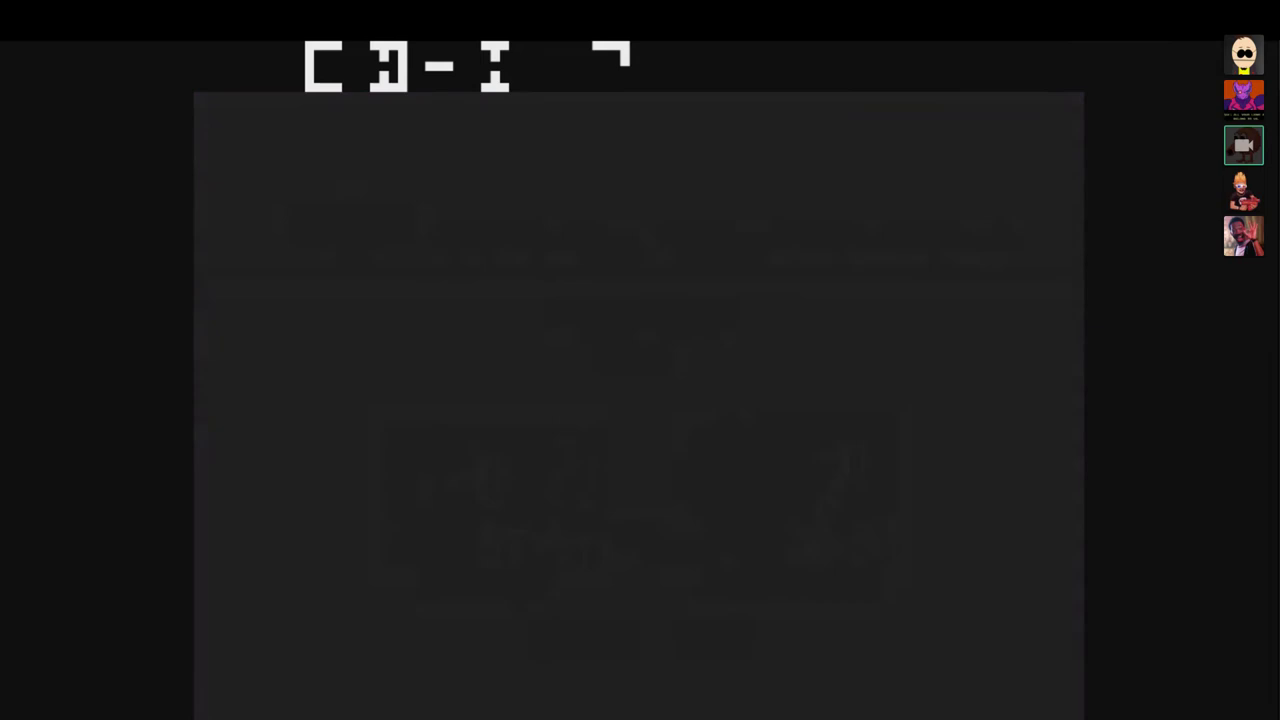
Choose Emilio as the Challenge racer and begin the Powerboats qualifying race.
key(Left)
key(Left)
key(Left)
key(Left)
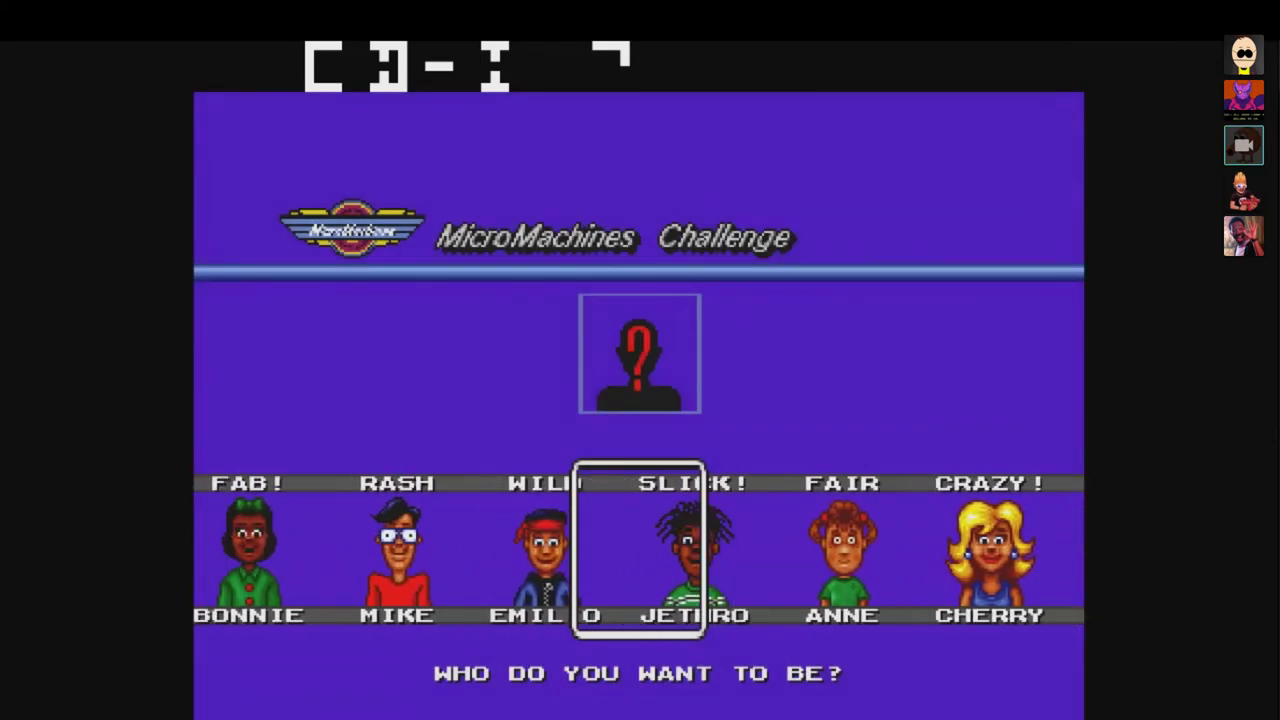
key(Left)
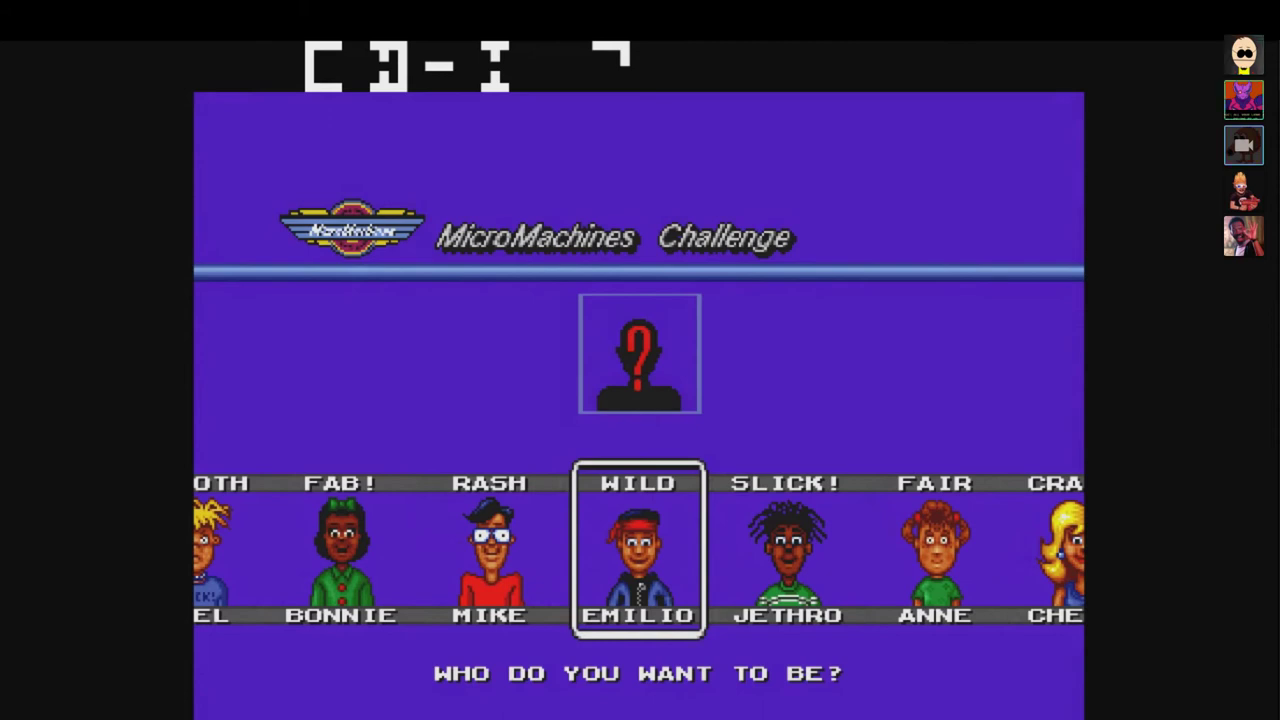
key(Return)
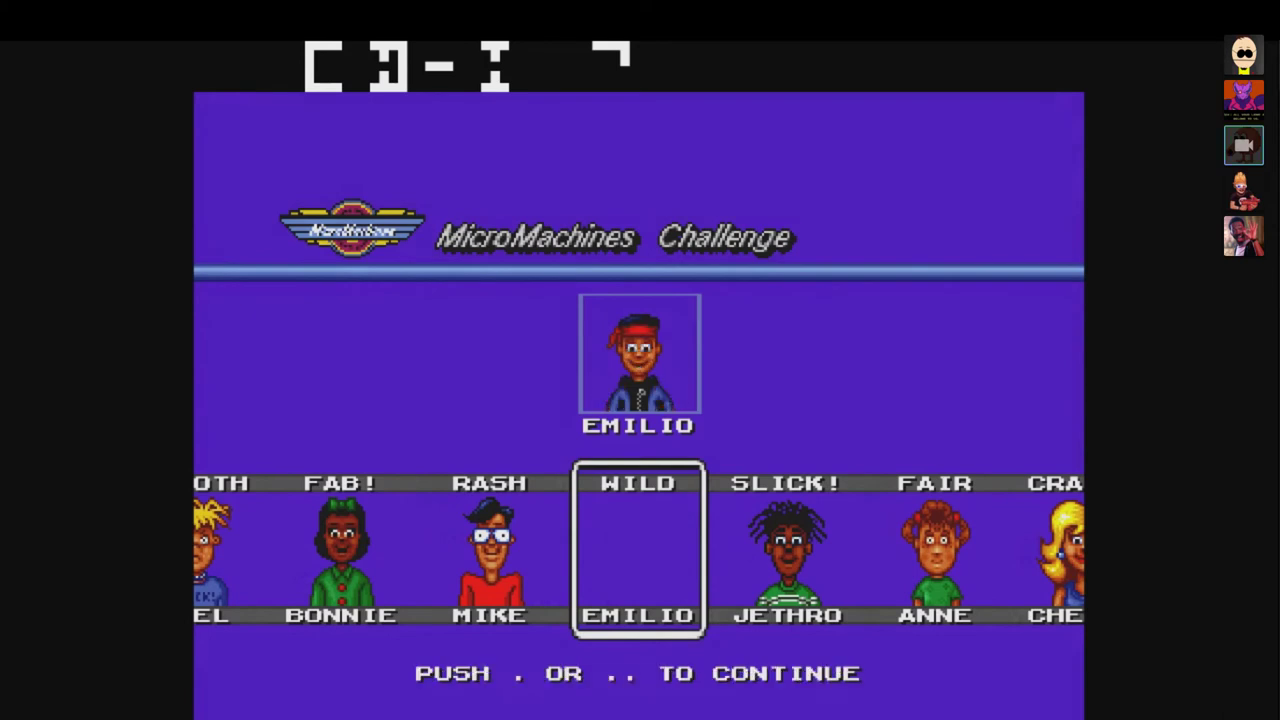
key(Return)
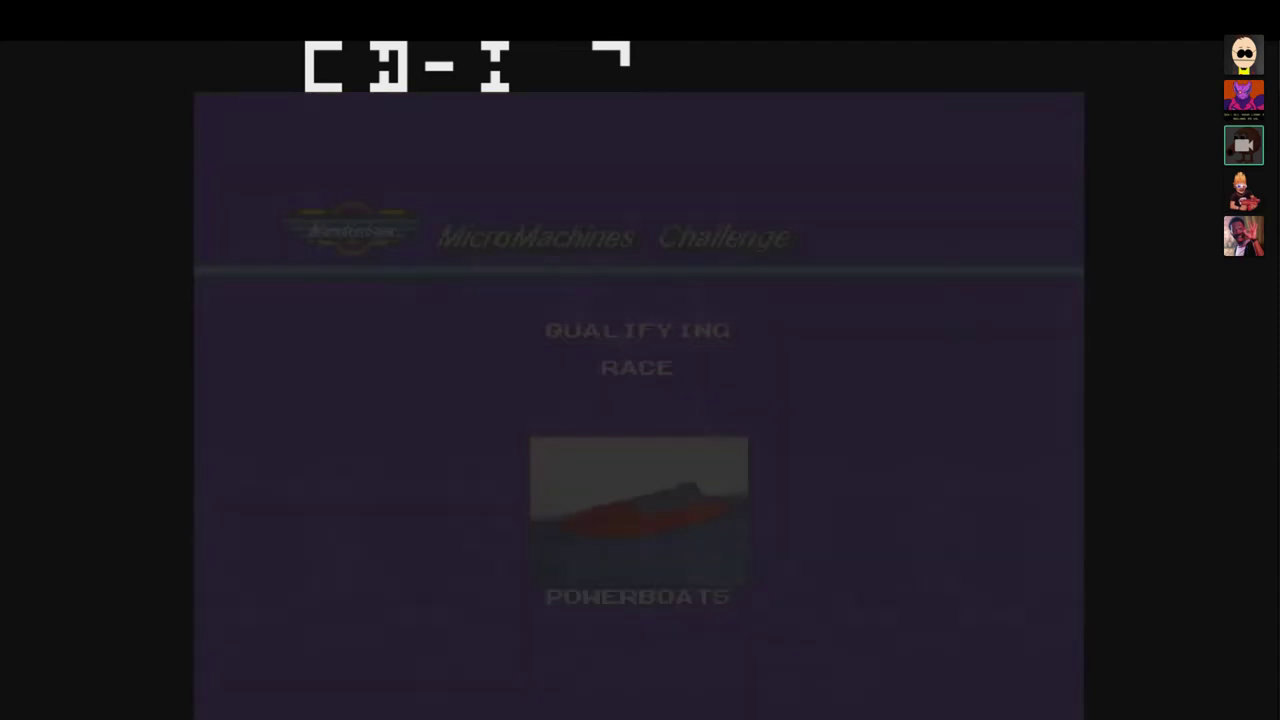
key(Return)
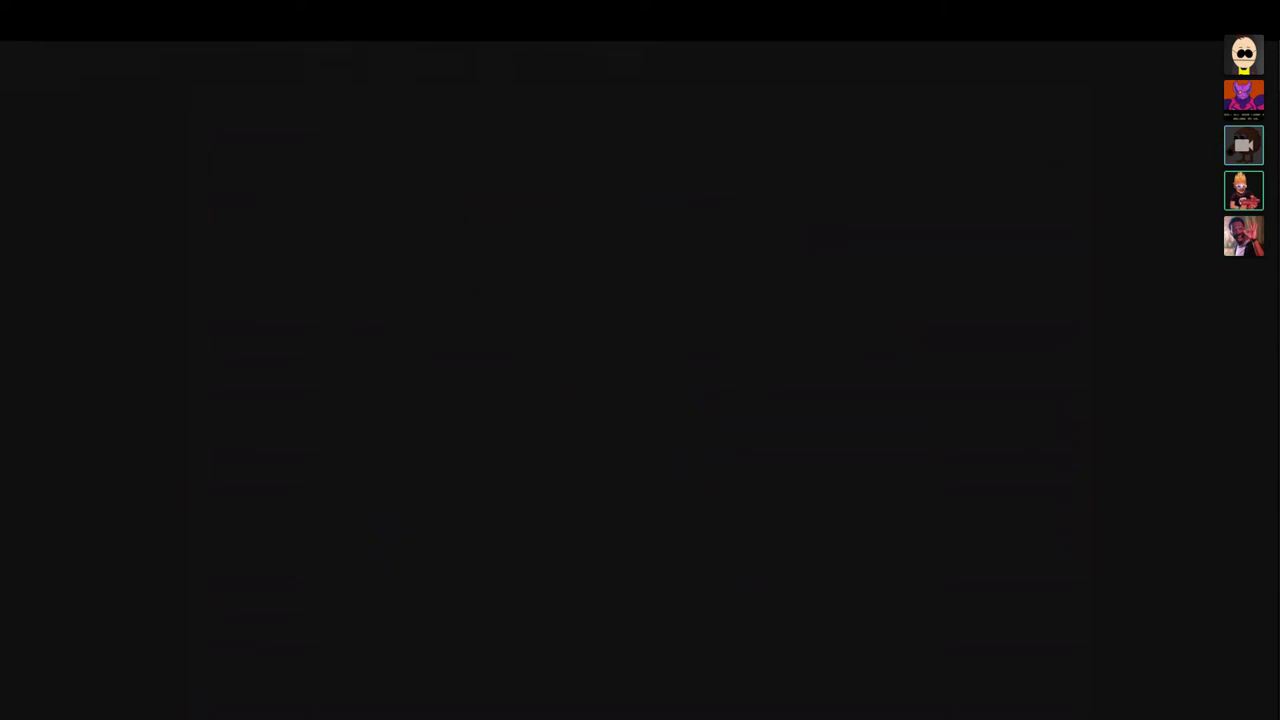
Quit Micro Machines and move left along the system wheel to open Pokémon mini.
key(Escape)
key(Left)
key(Left)
key(Left)
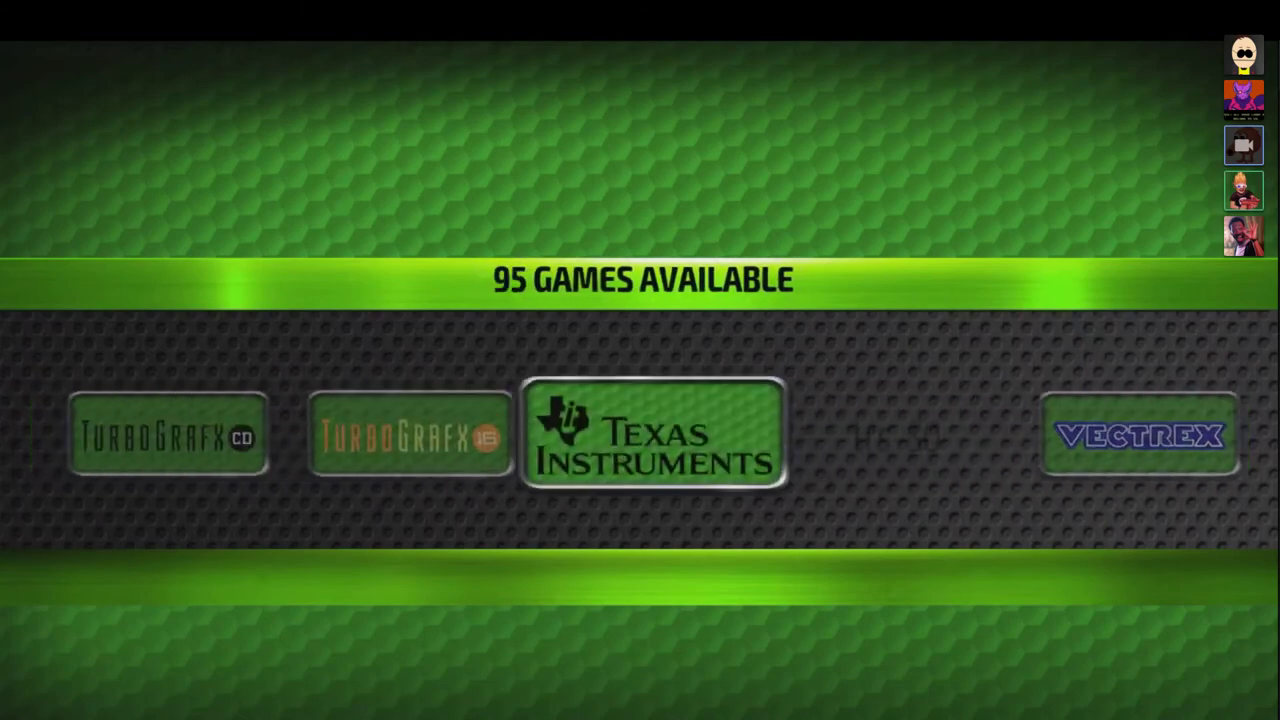
key(Left)
key(Left)
key(Left)
key(Left)
key(Return)
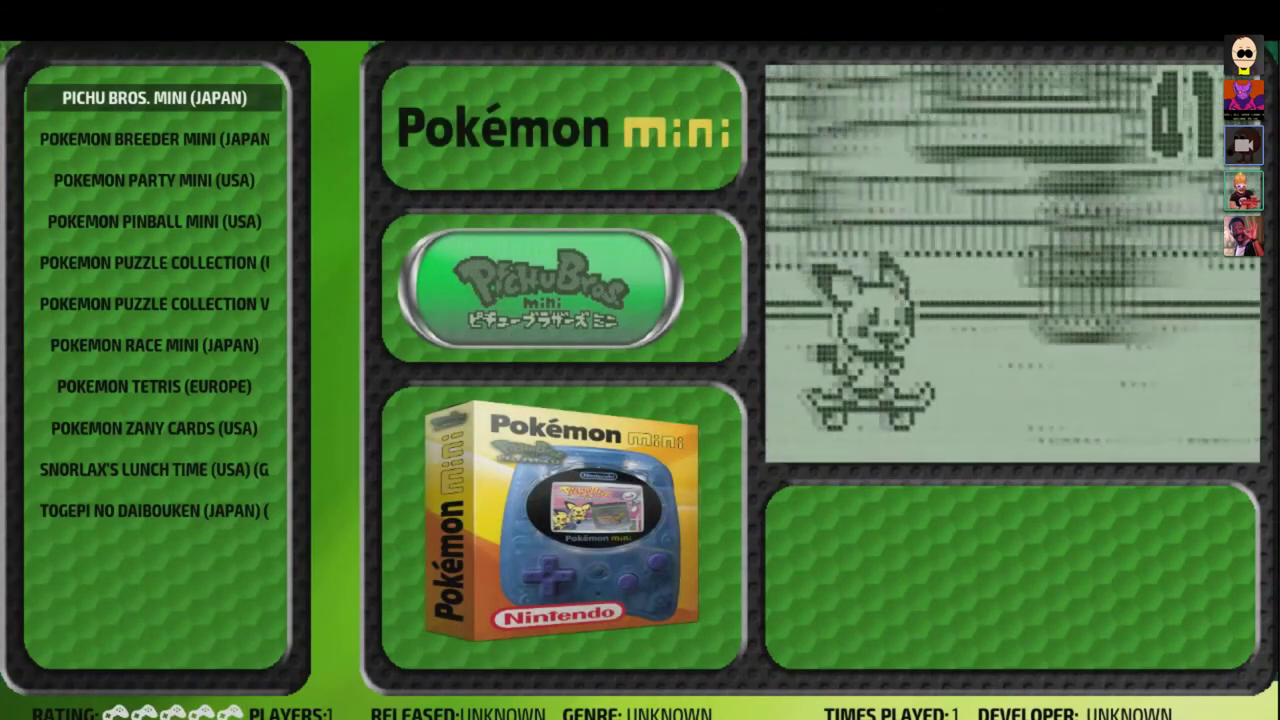
Launch Pichu Bros. Mini (Japan), enter a three-letter player name, and pass the title screen.
key(Return)
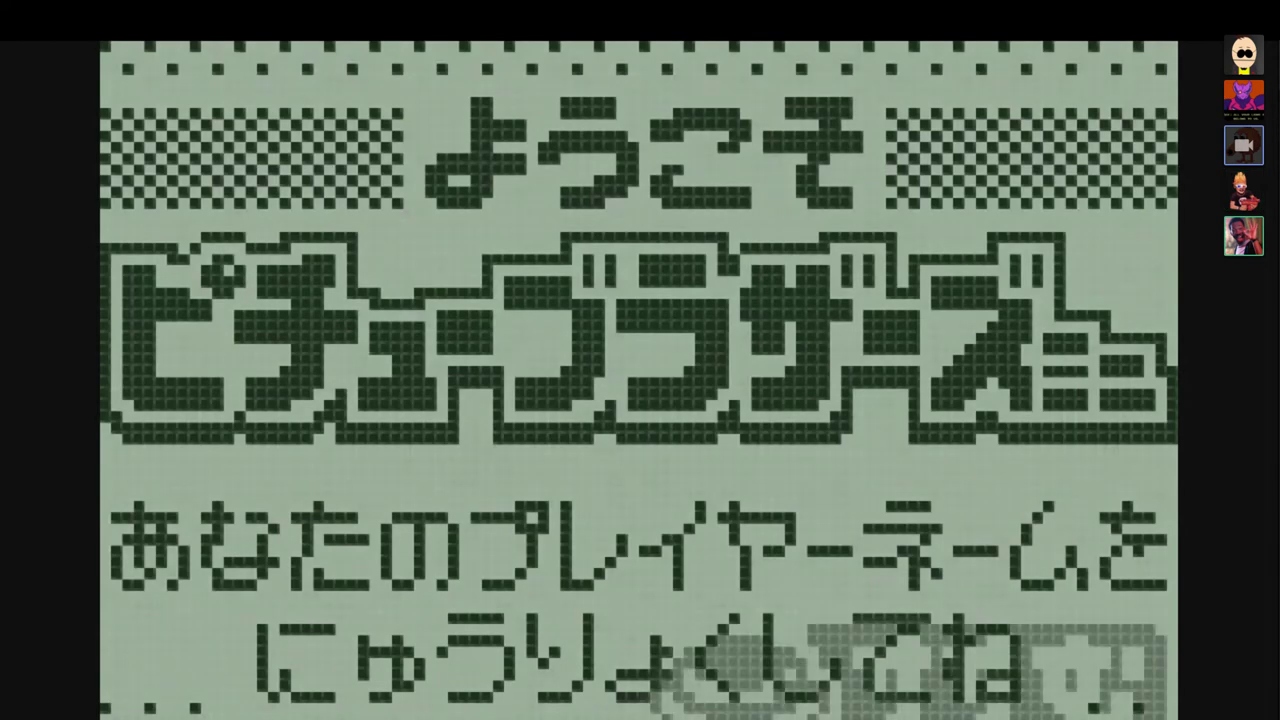
key(x)
key(x)
key(Left)
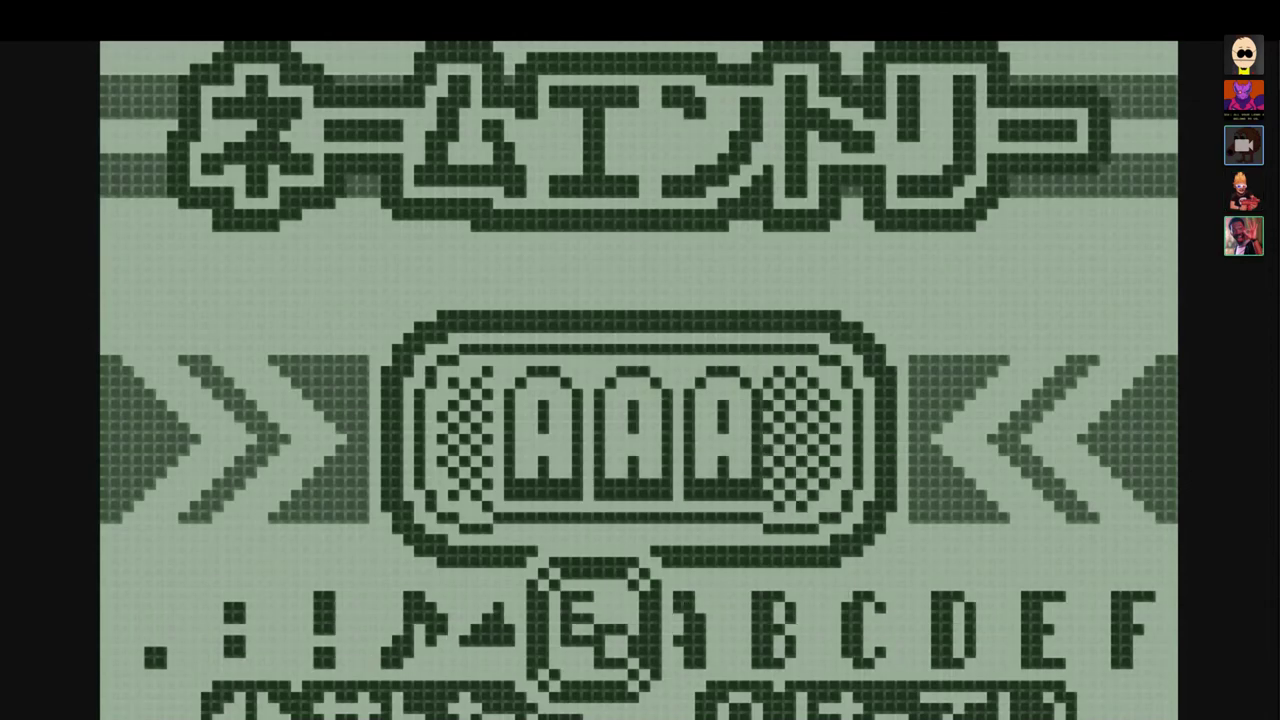
key(x)
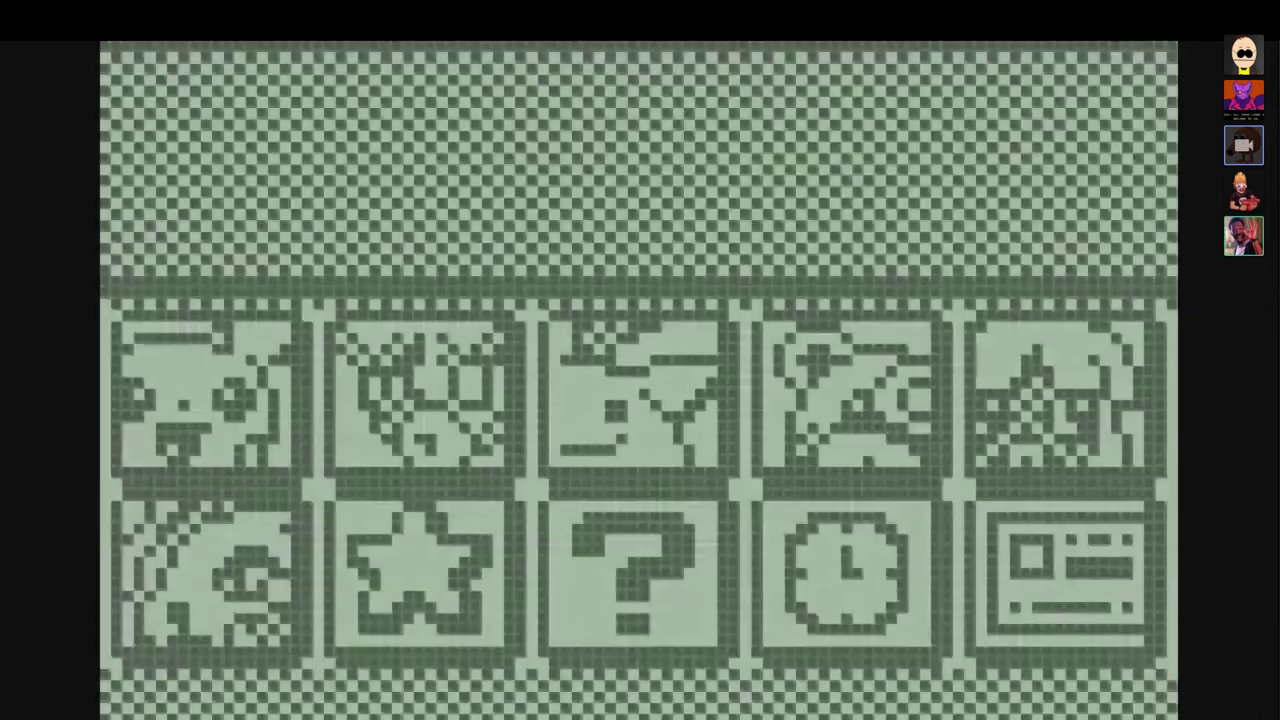
key(x)
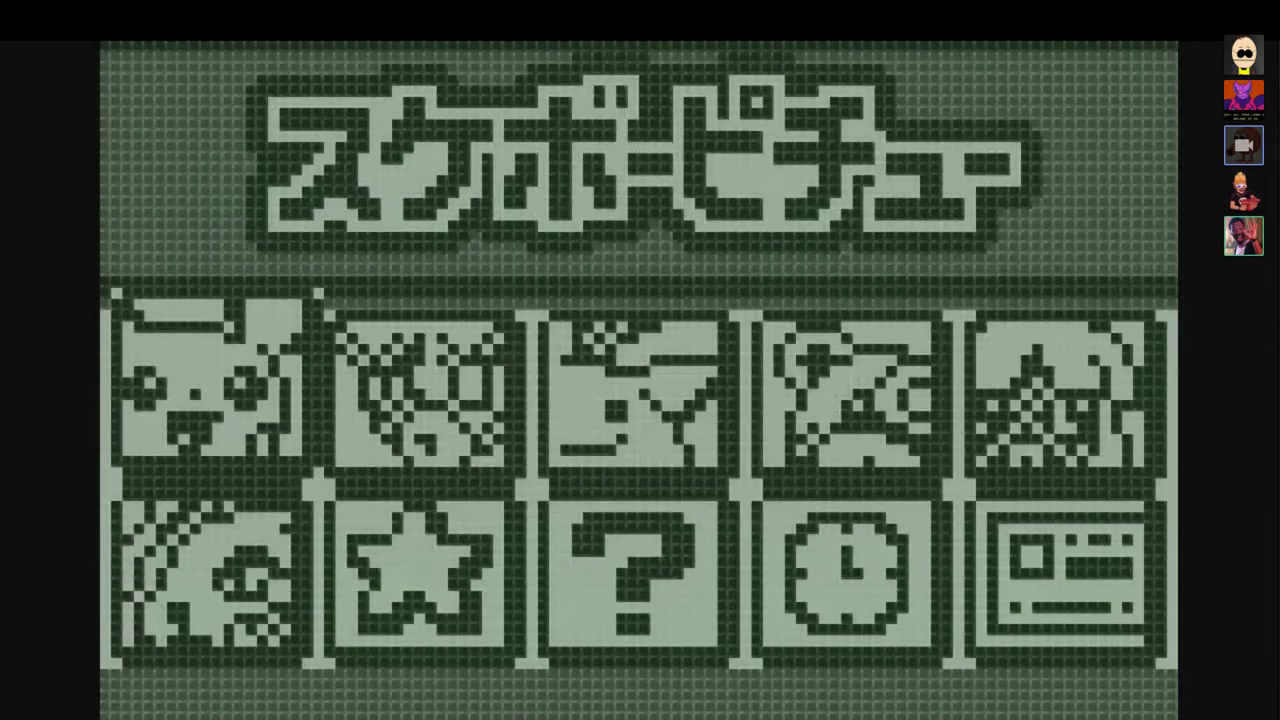